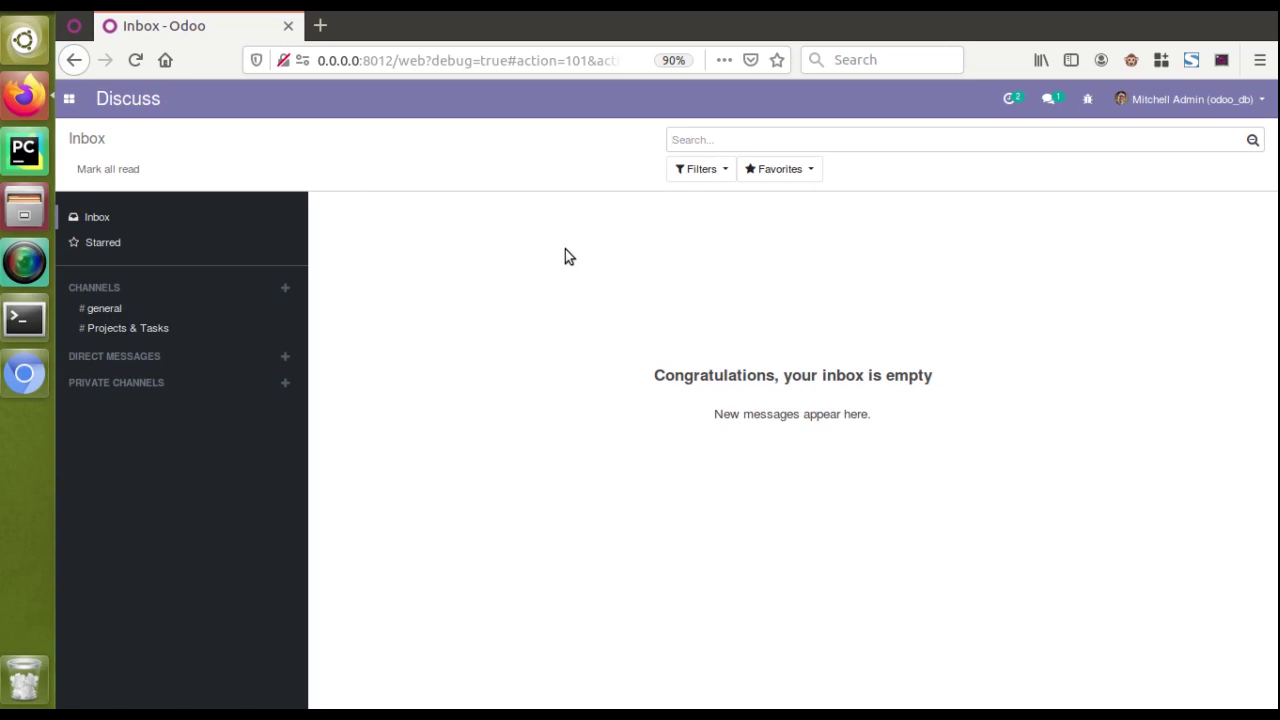
Open the Hospital appointments calendar and bring up the quick-create dialog for January 13, 2020, closing it without creating anything
click(72, 101)
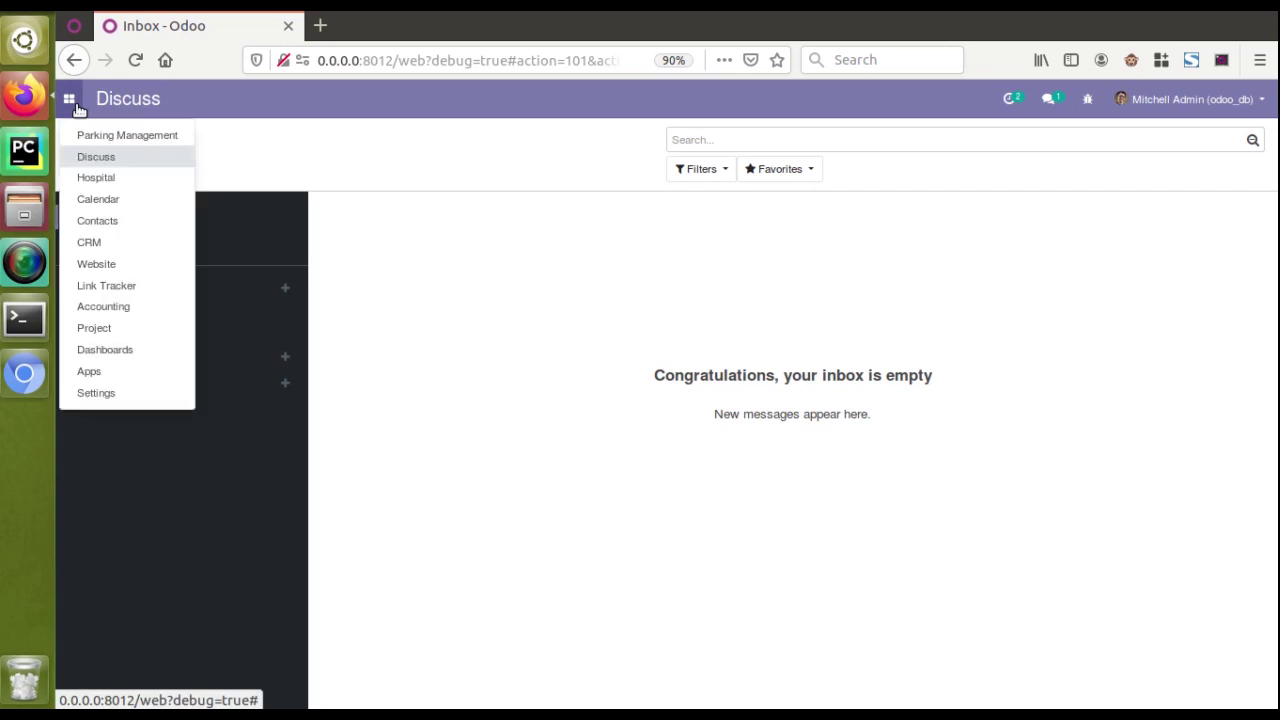
click(92, 177)
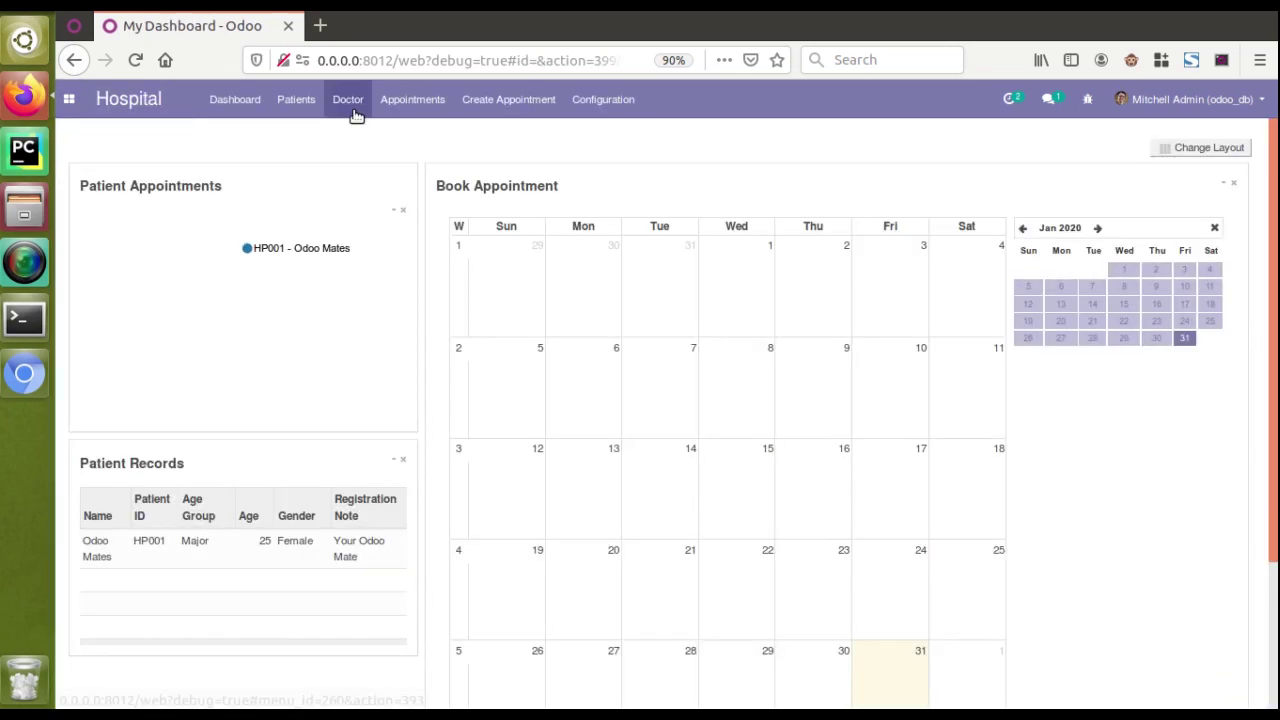
click(425, 98)
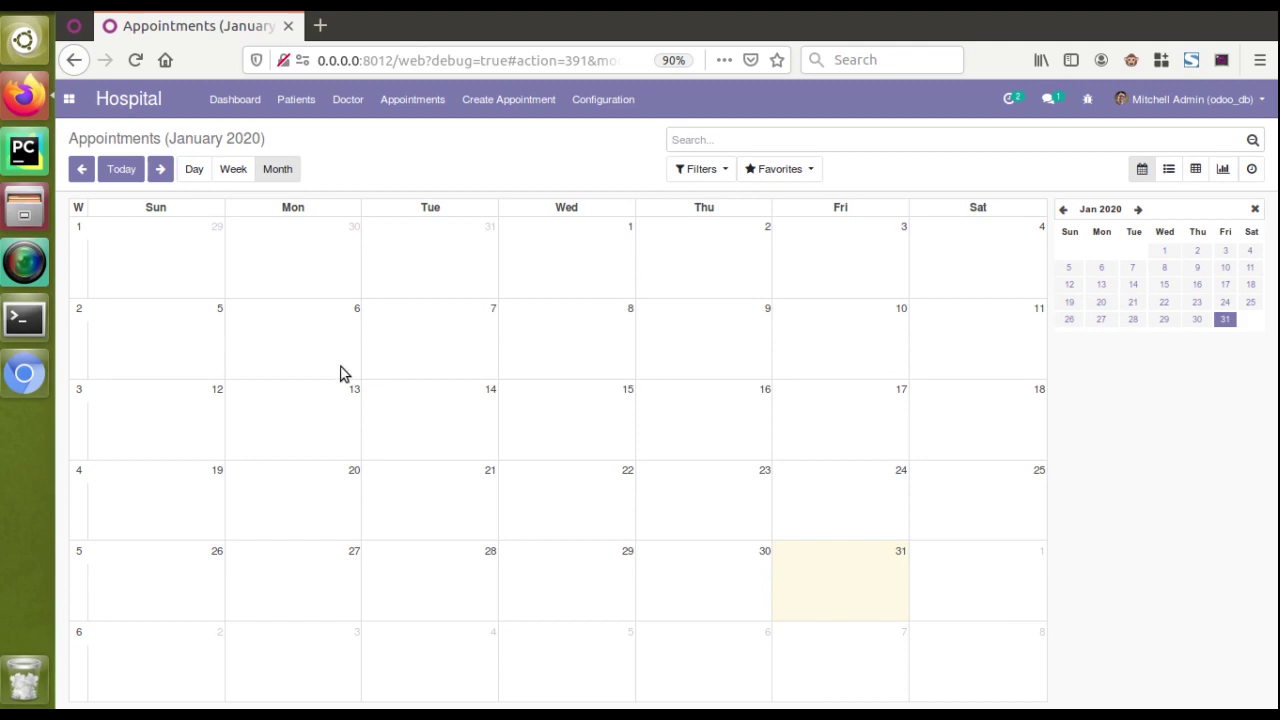
click(287, 408)
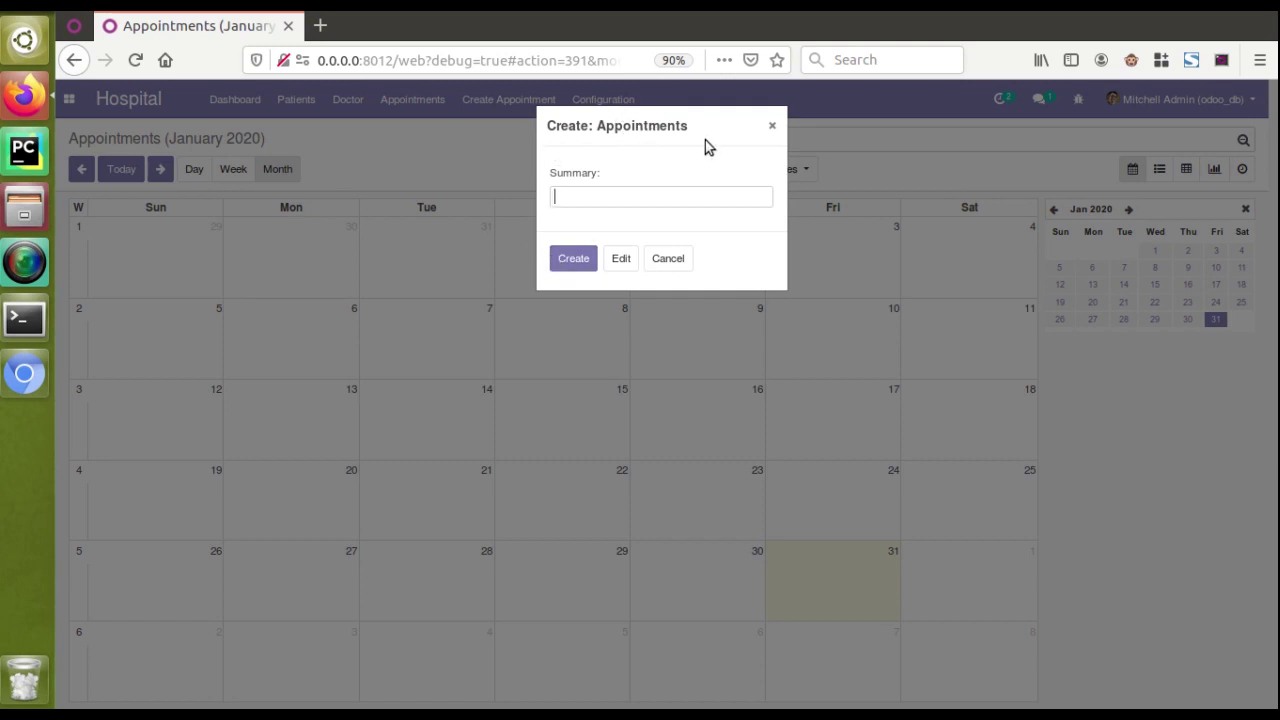
click(772, 129)
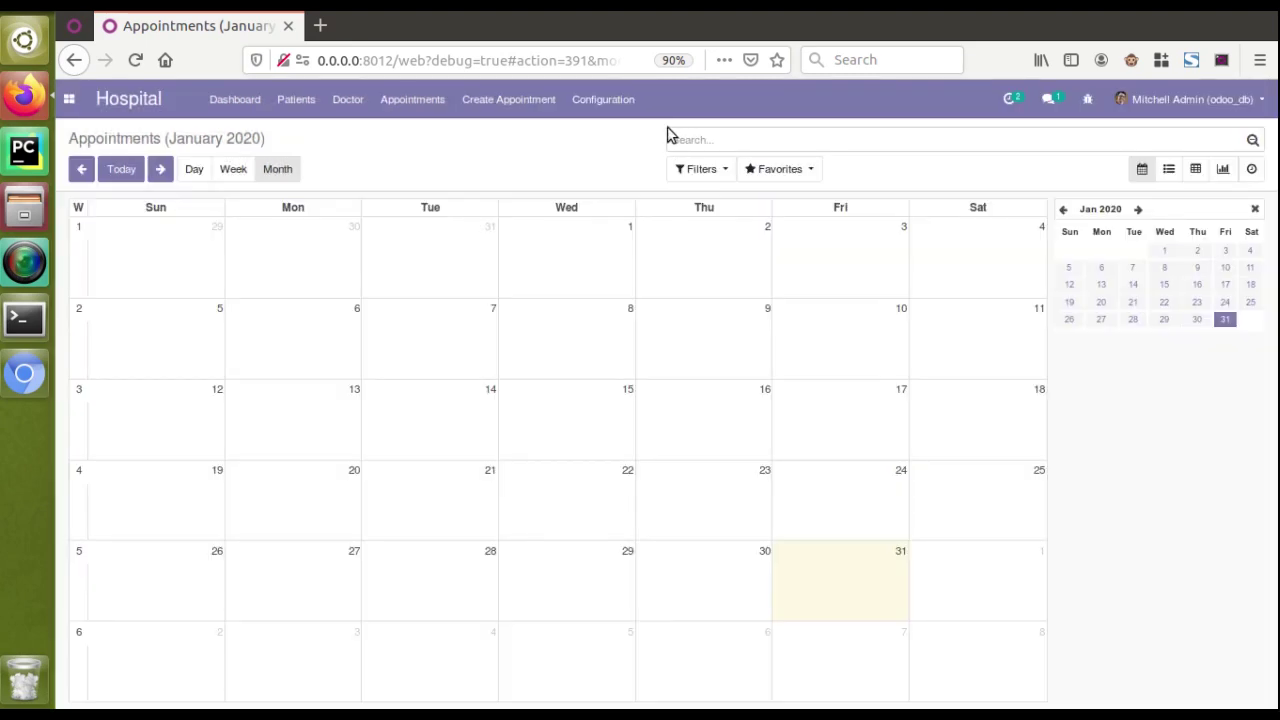
Set quick_add to "False" in the appointment calendar view's architecture, save it and reload the page
click(1084, 101)
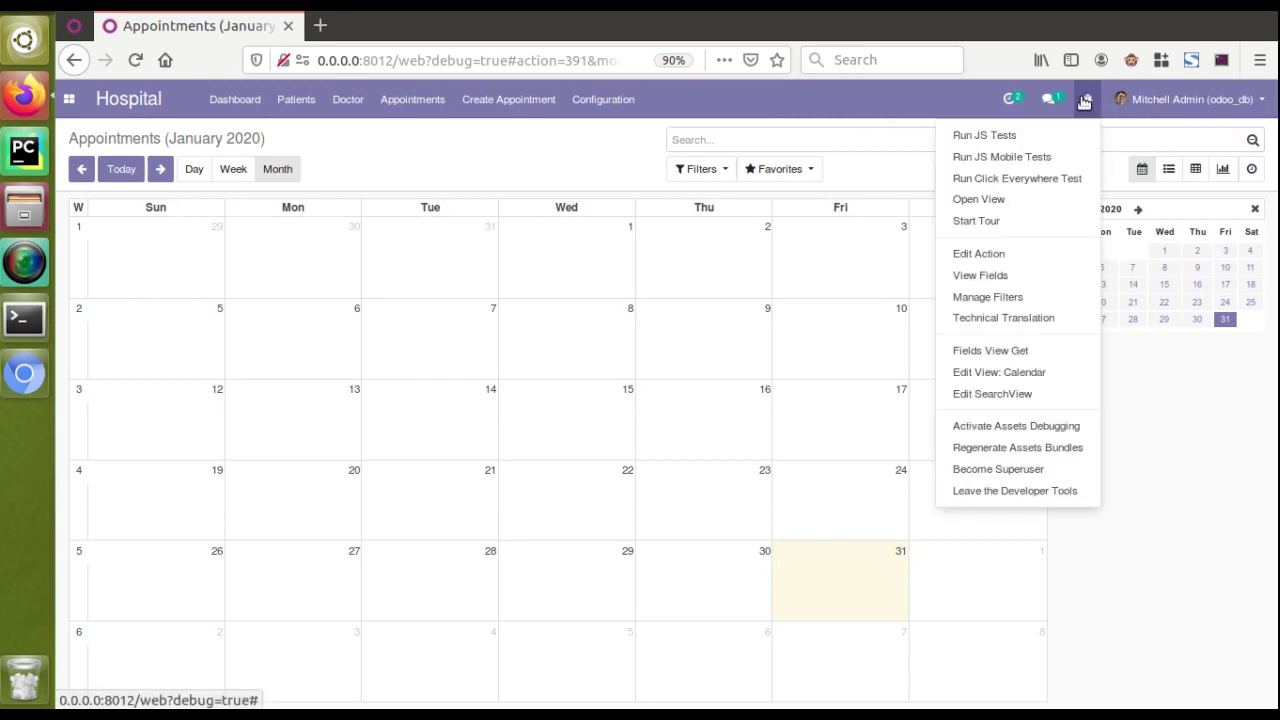
click(986, 374)
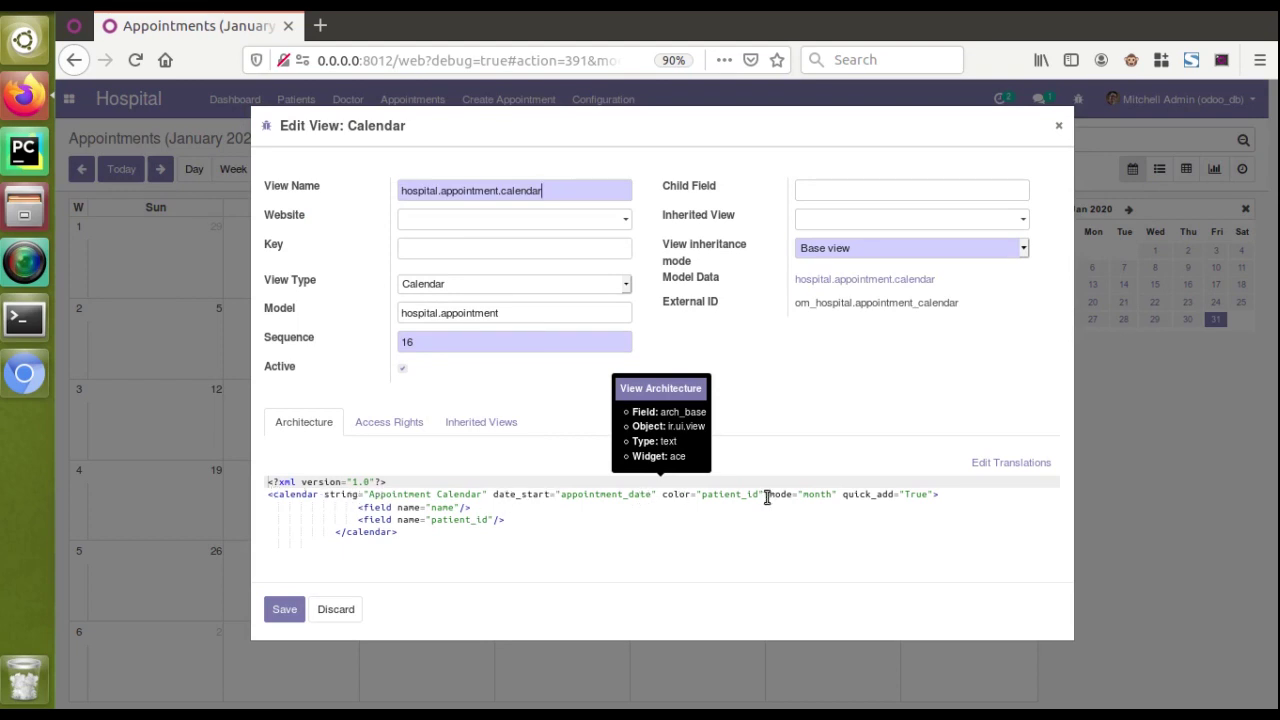
drag(841, 494, 935, 494)
double_click(919, 493)
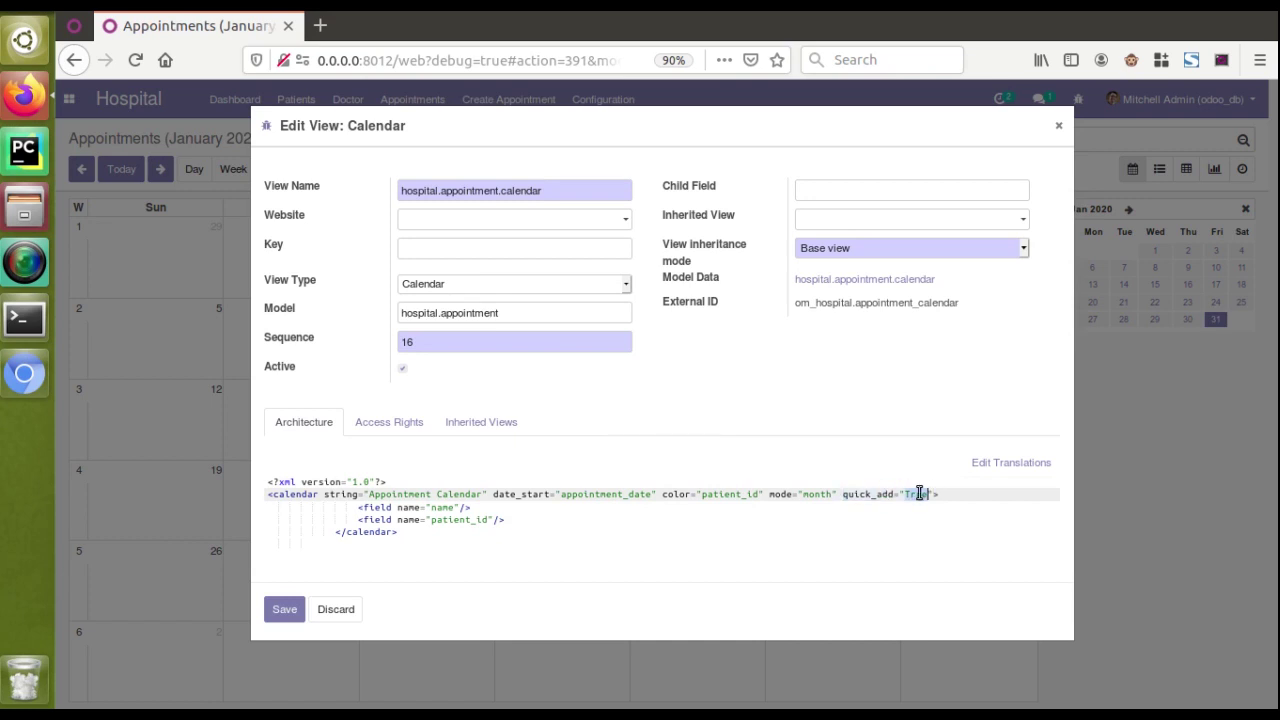
text(False)
click(286, 610)
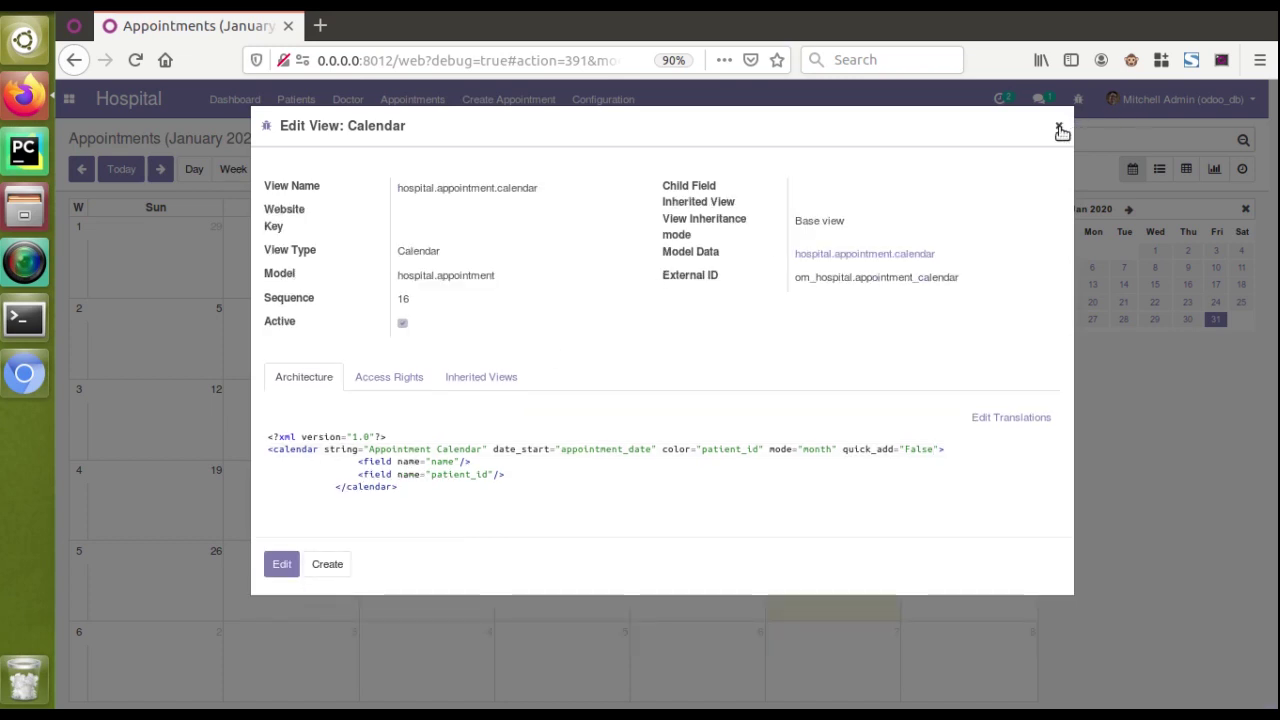
click(1061, 131)
click(135, 64)
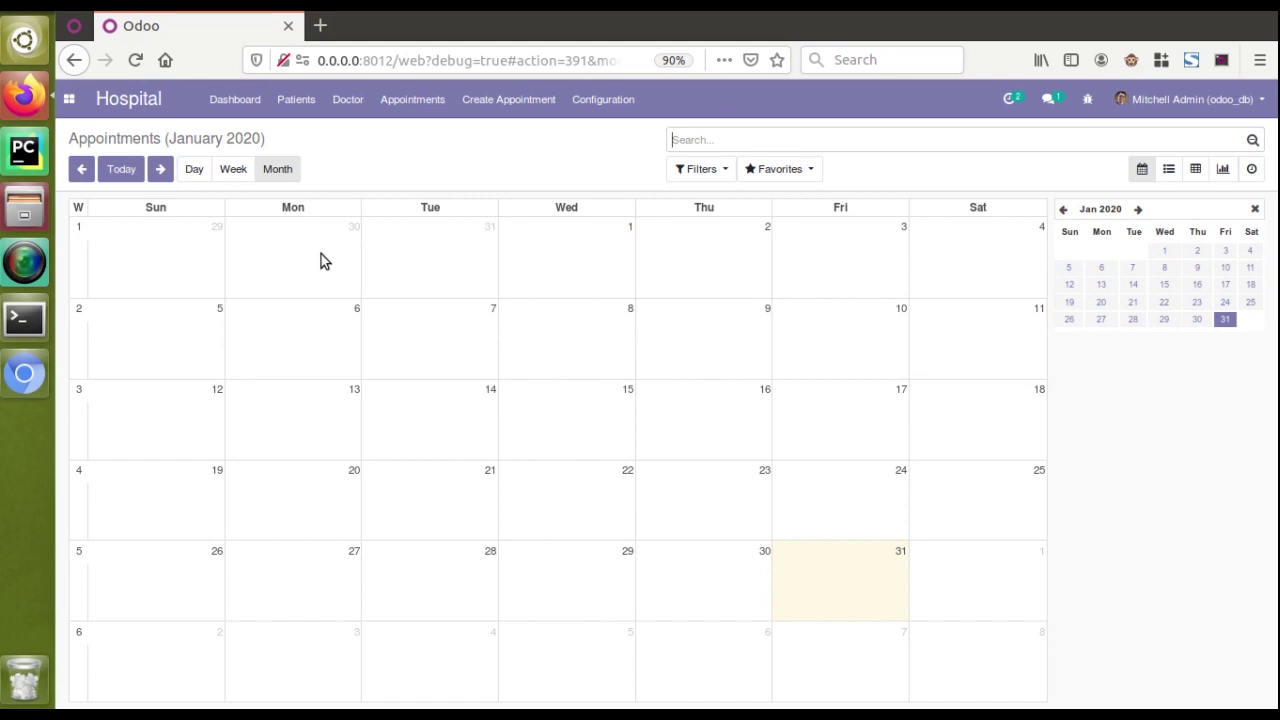
Check the prefilled date on new appointment forms opened from calendar days December 30 and January 5, 6, 13 and 31, returning without saving
click(267, 405)
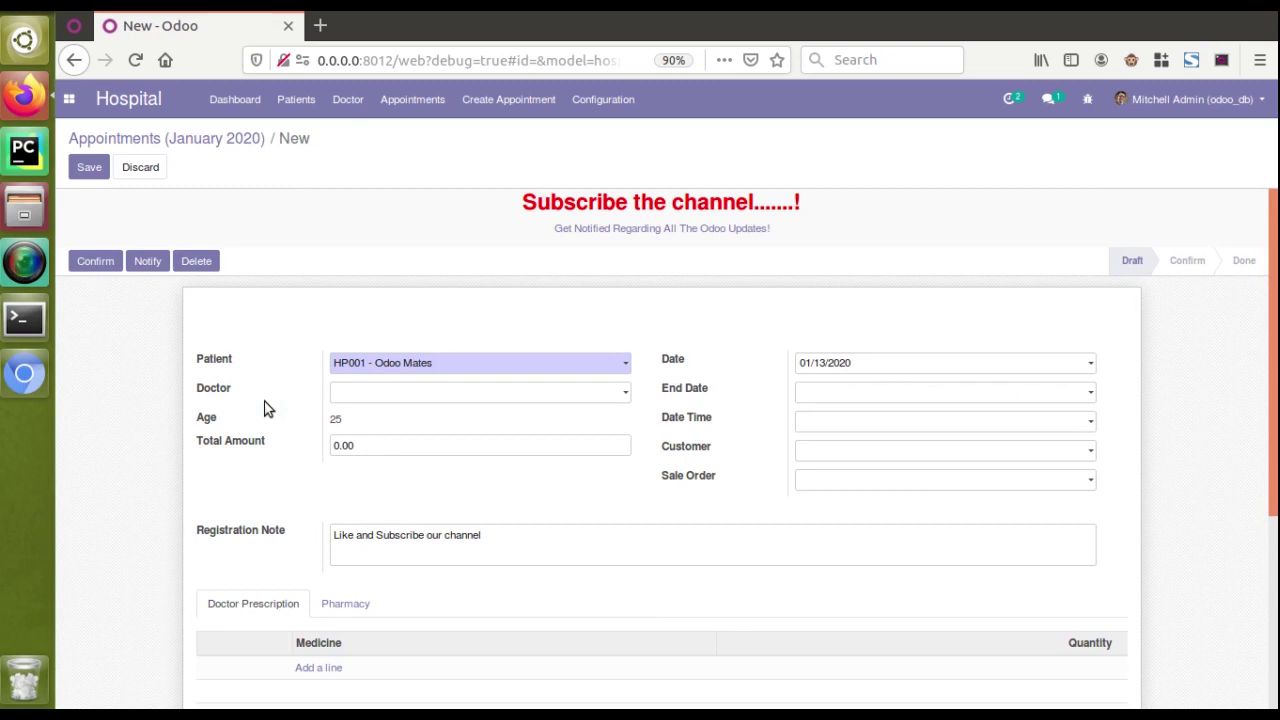
click(209, 146)
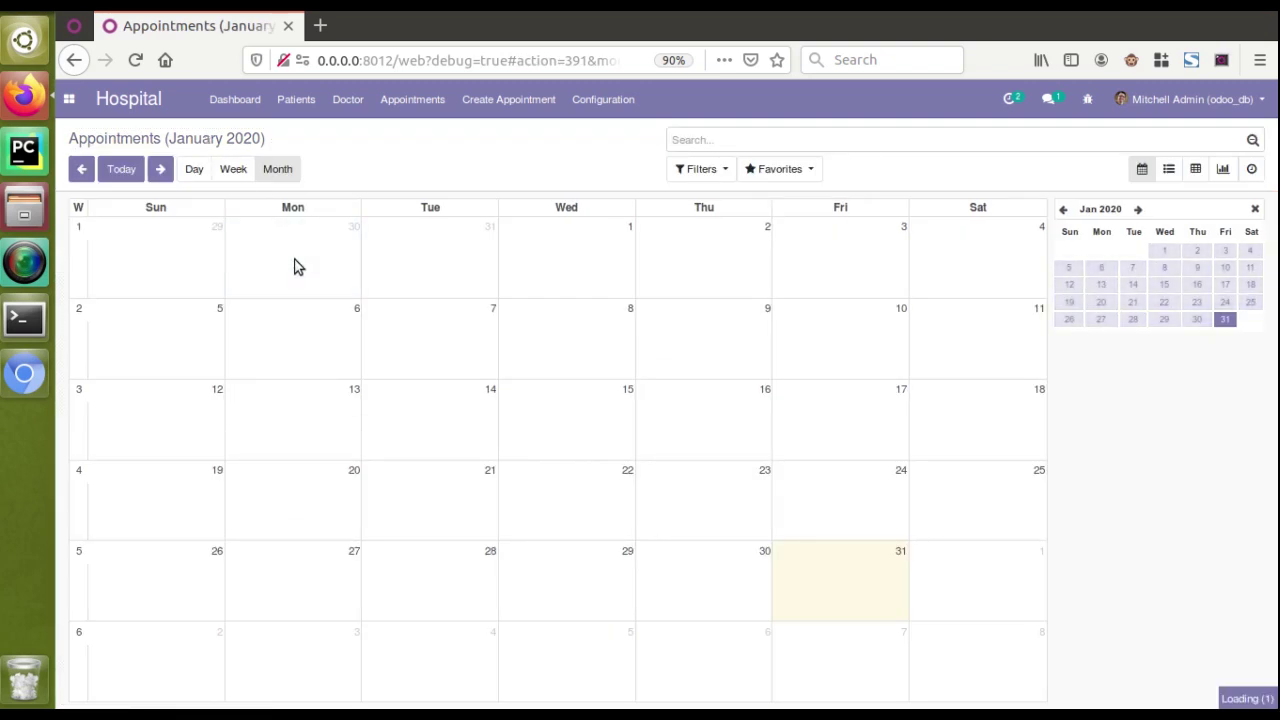
click(296, 266)
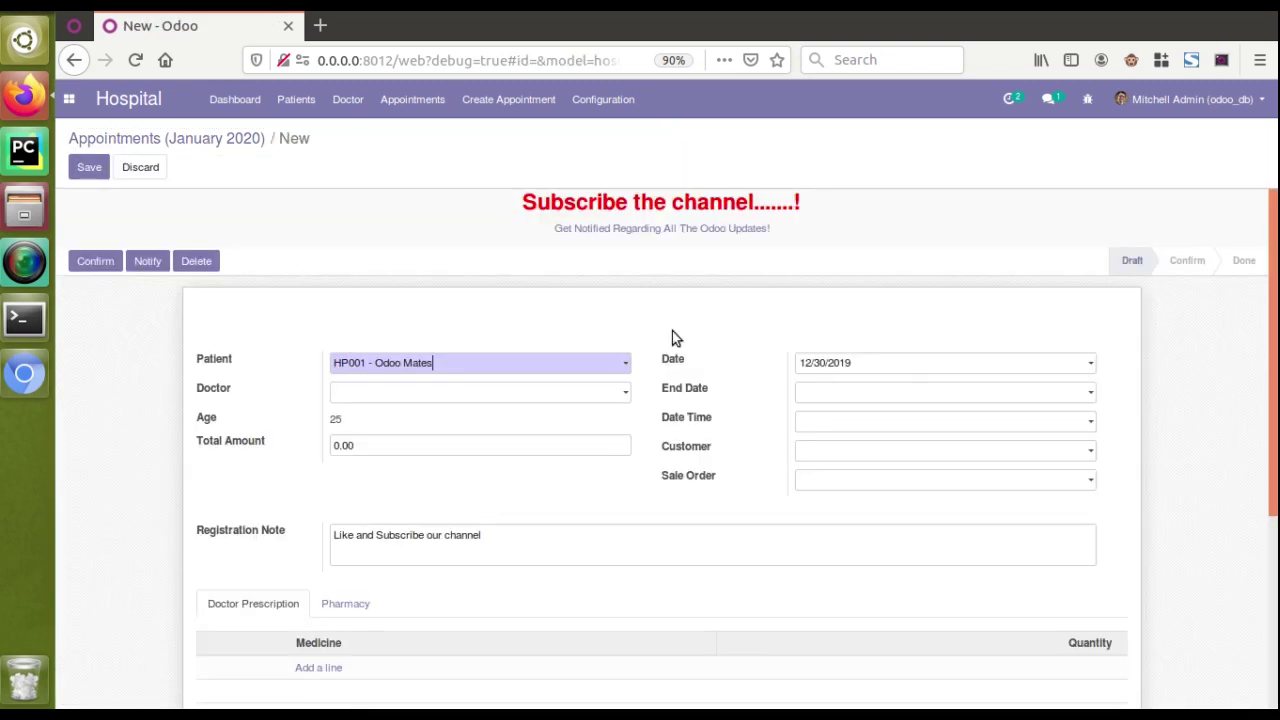
click(133, 145)
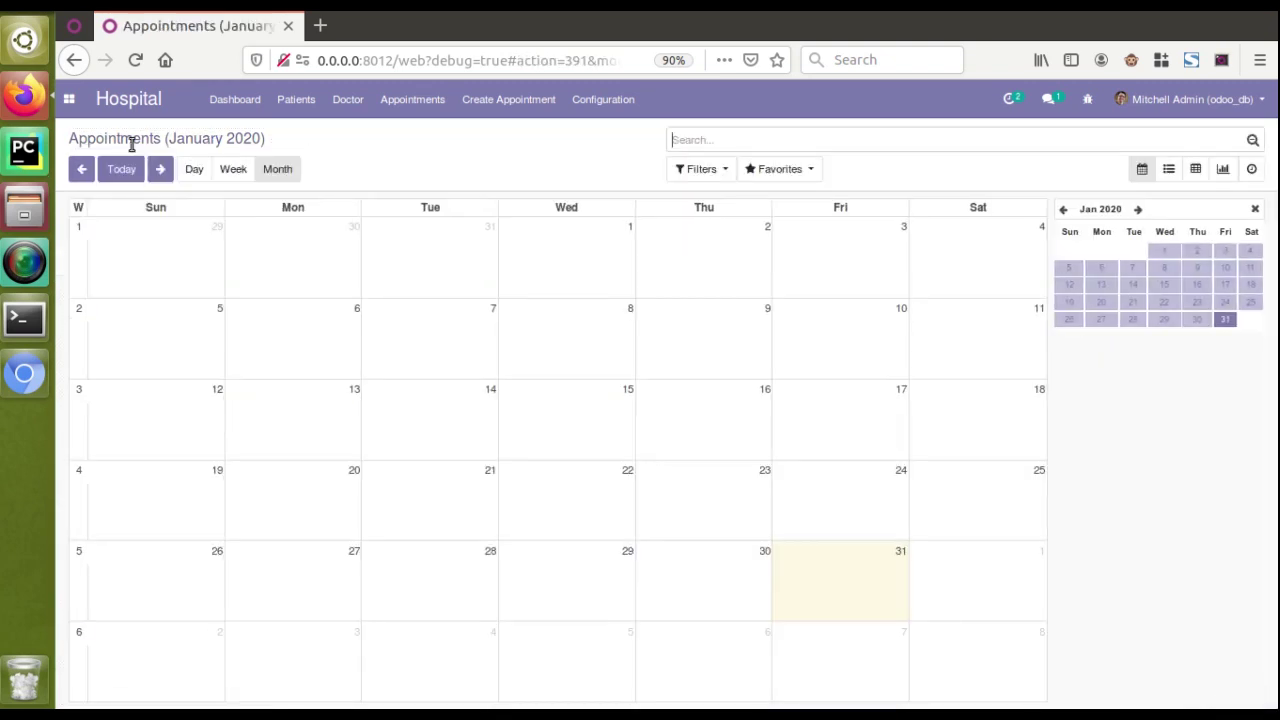
click(272, 344)
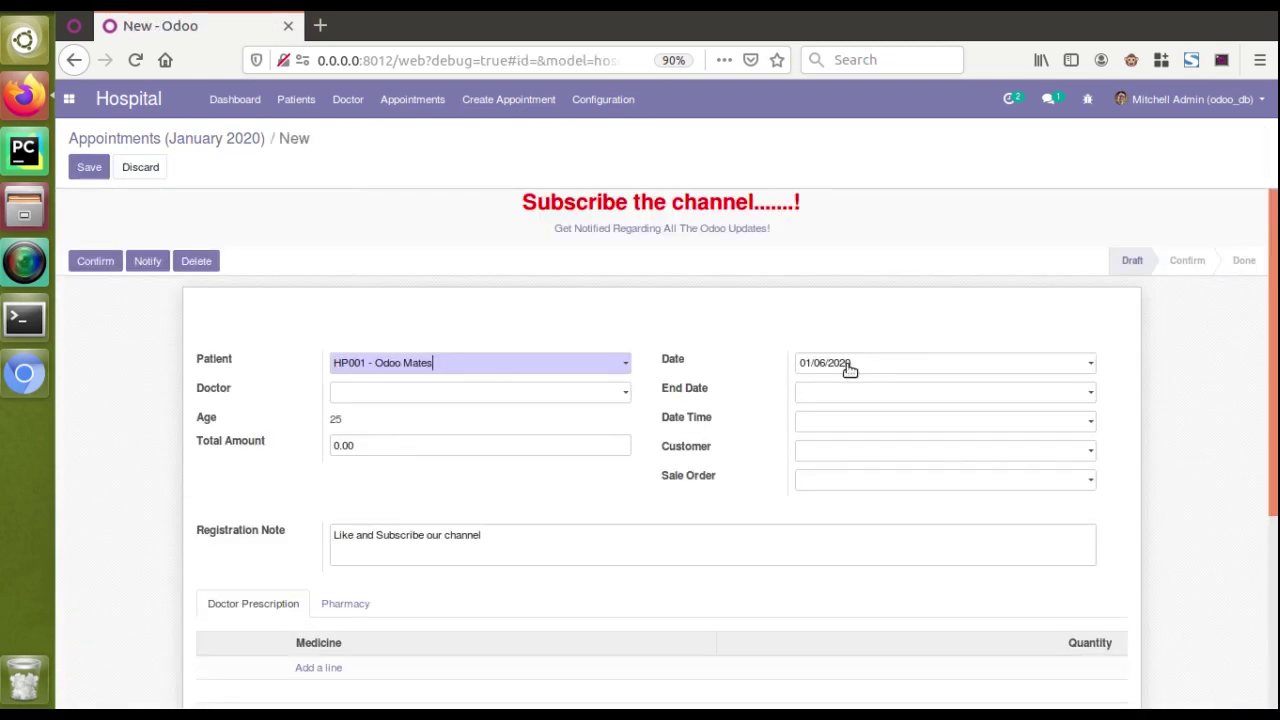
click(228, 140)
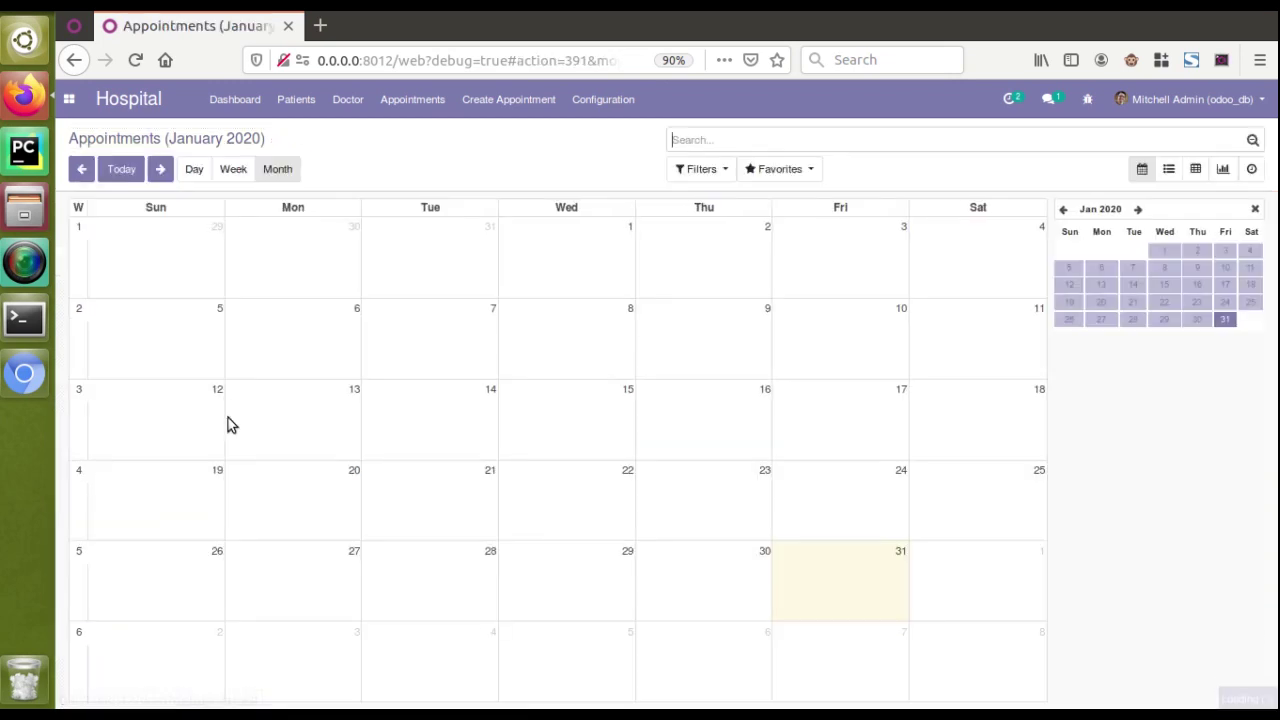
click(181, 336)
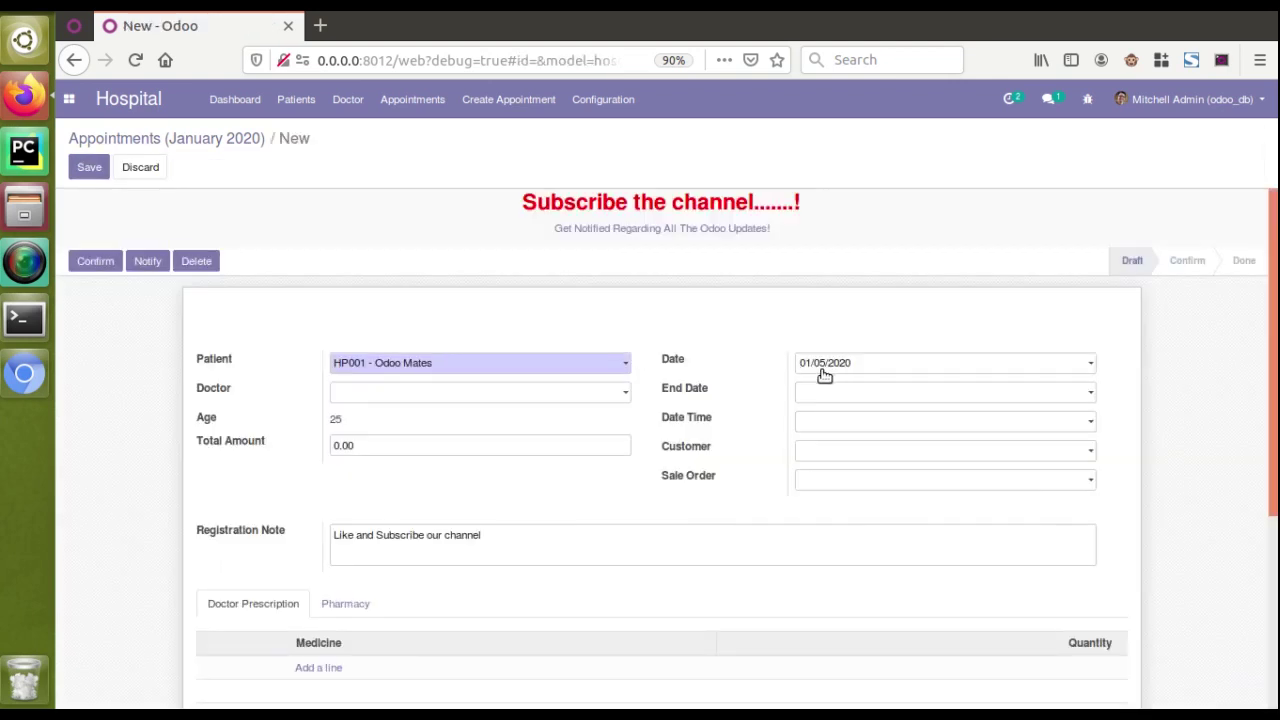
click(240, 138)
click(835, 571)
click(194, 146)
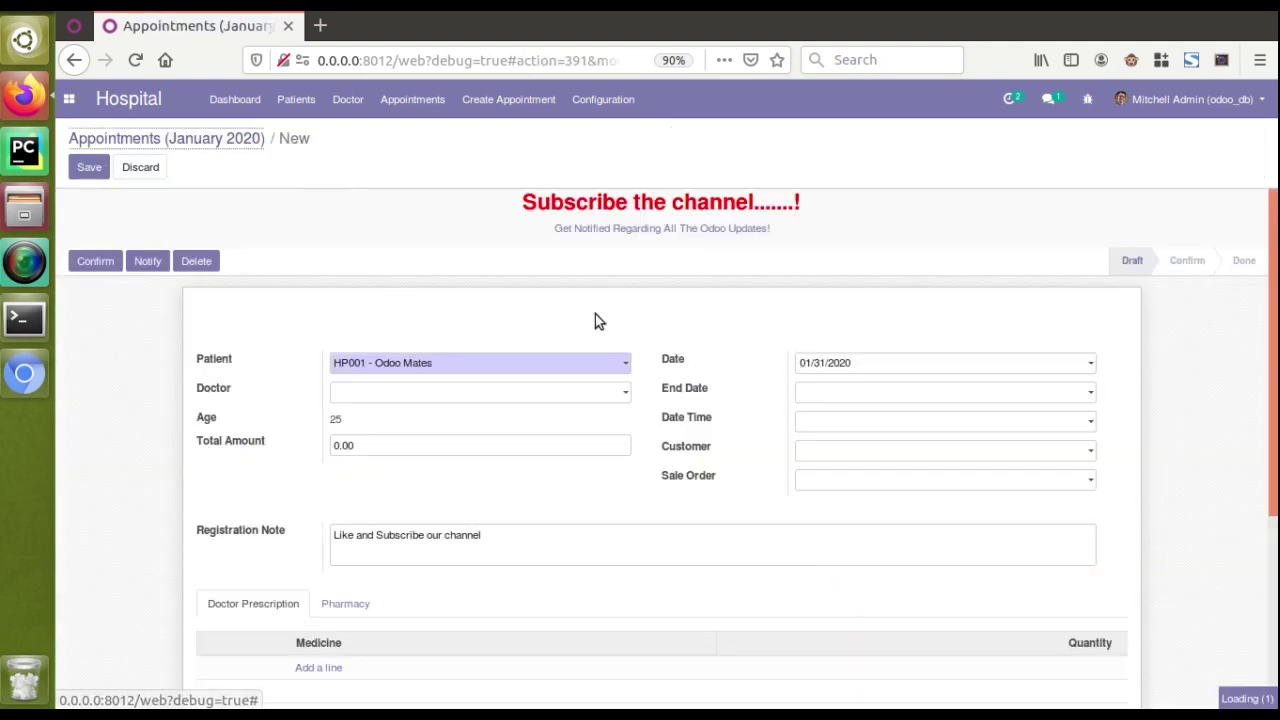
Examine the date_start attribute and its appointment_date field in the calendar view's architecture, discarding the edit
click(1087, 99)
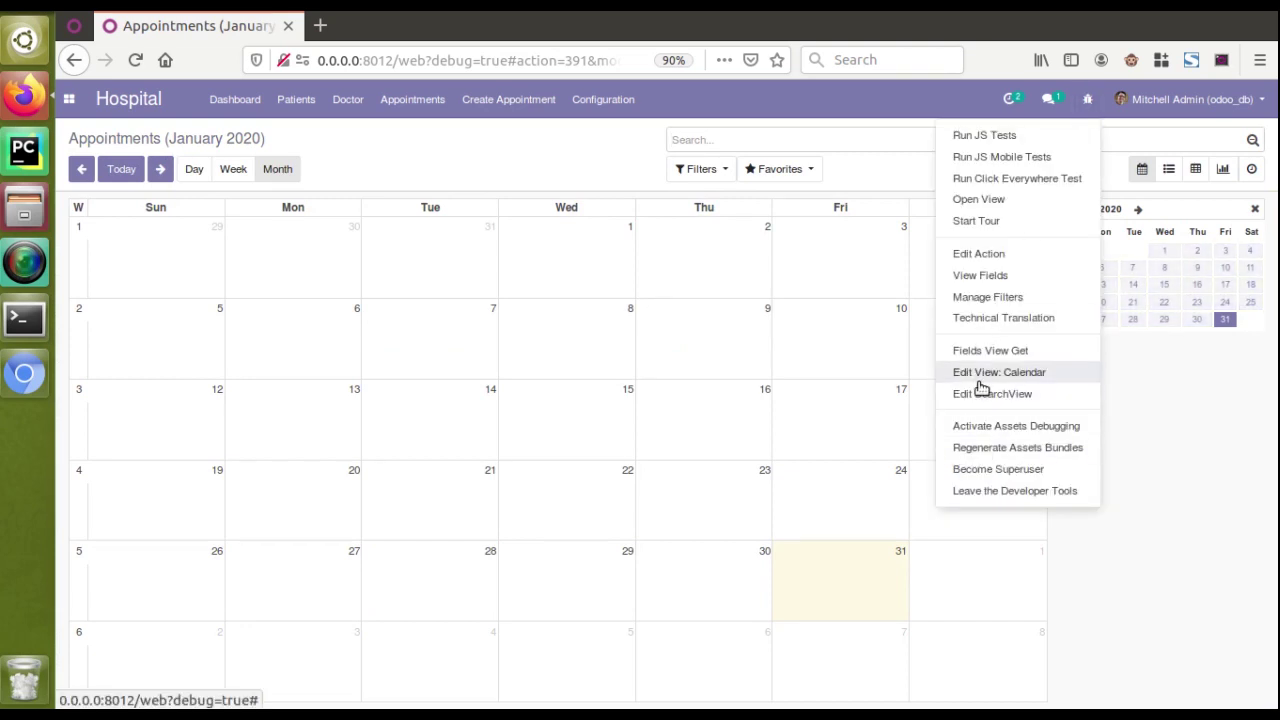
click(980, 374)
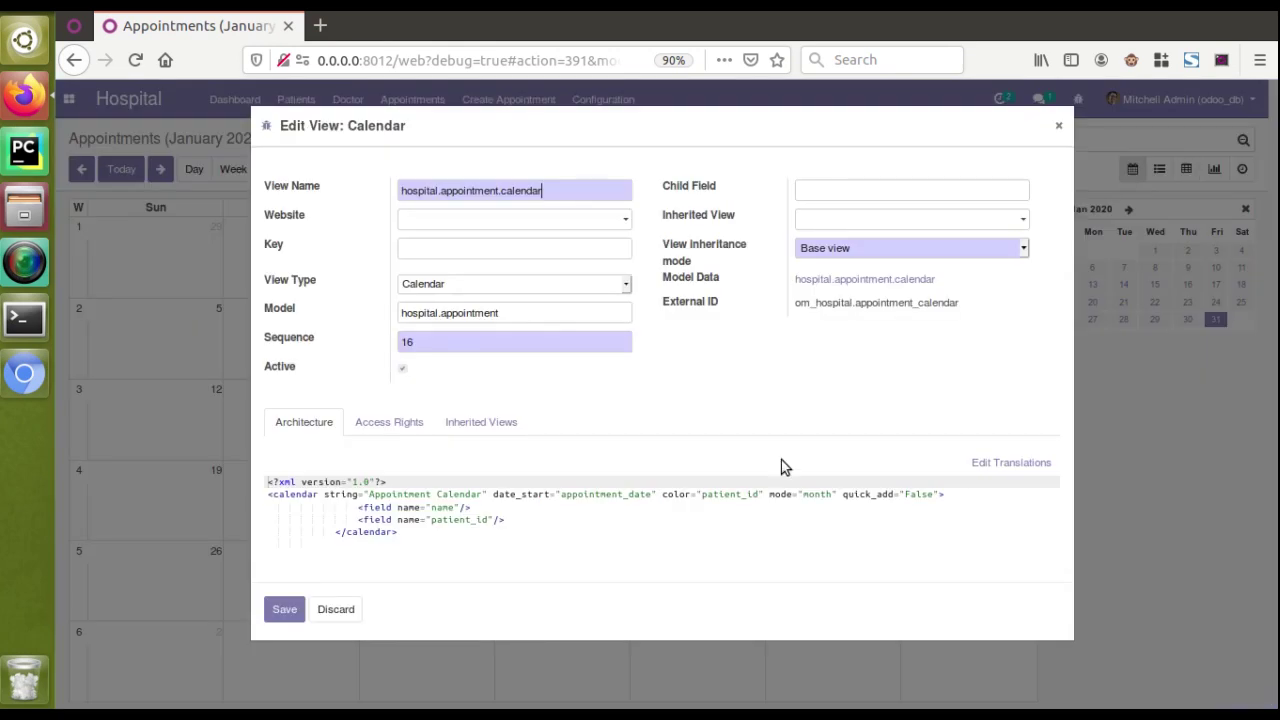
drag(493, 494, 654, 494)
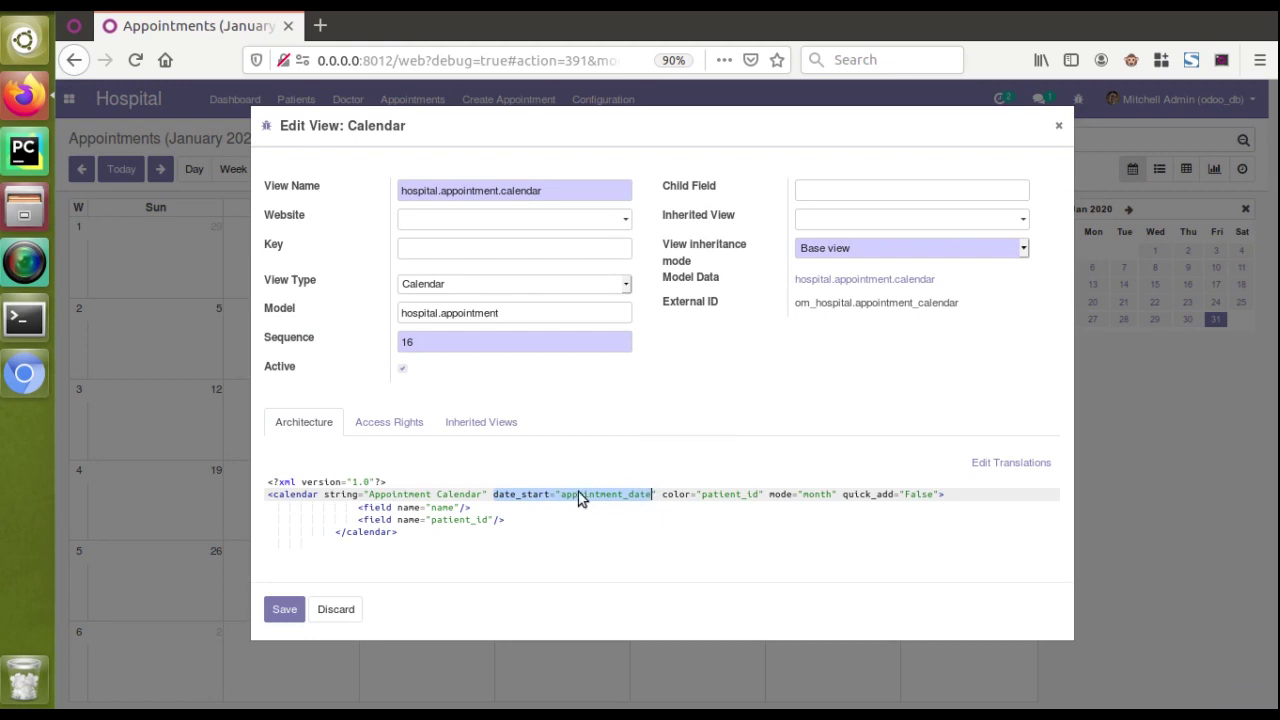
double_click(578, 494)
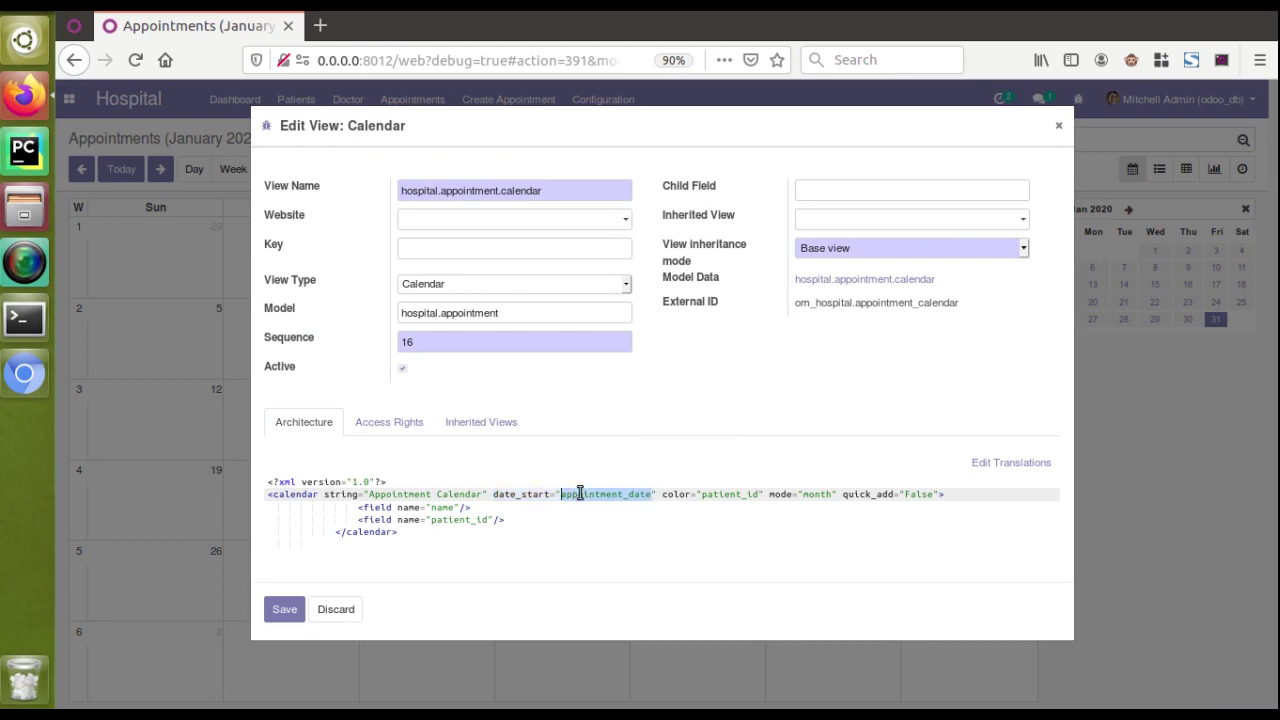
click(336, 610)
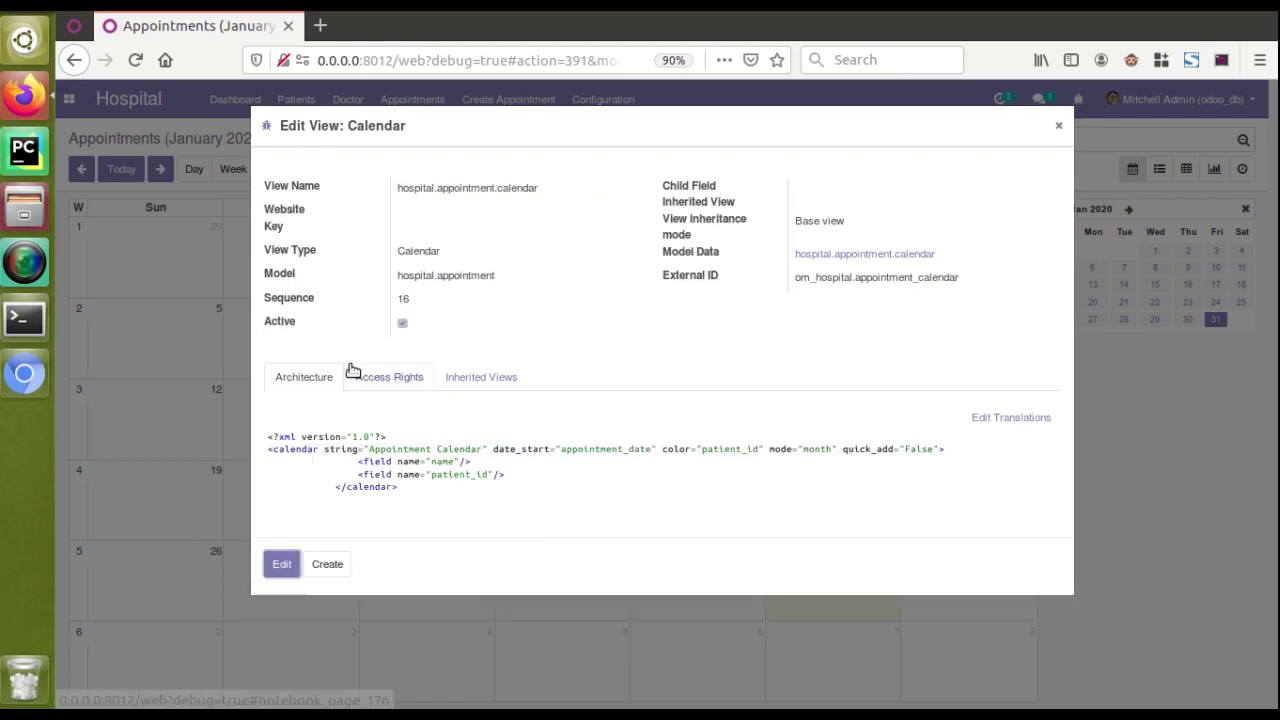
click(1058, 126)
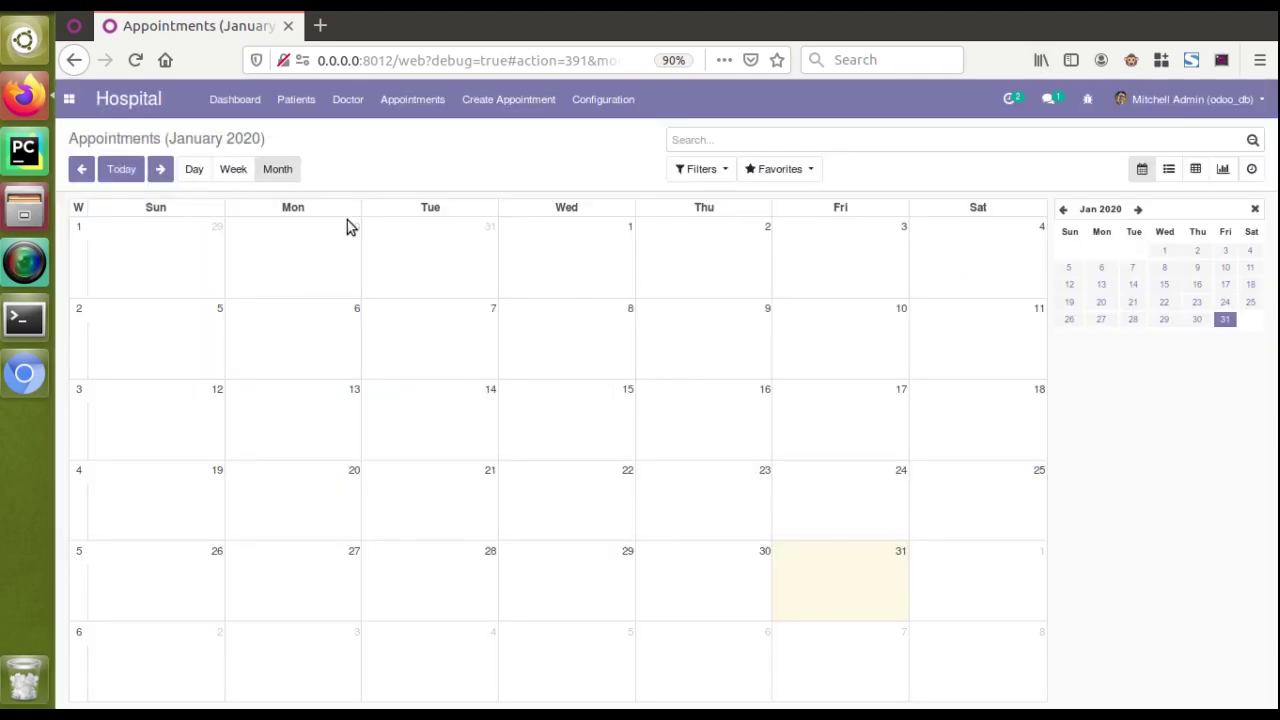
Check the technical details of the Date field on a new appointment form for December 30, 2019, and return to the calendar
click(305, 290)
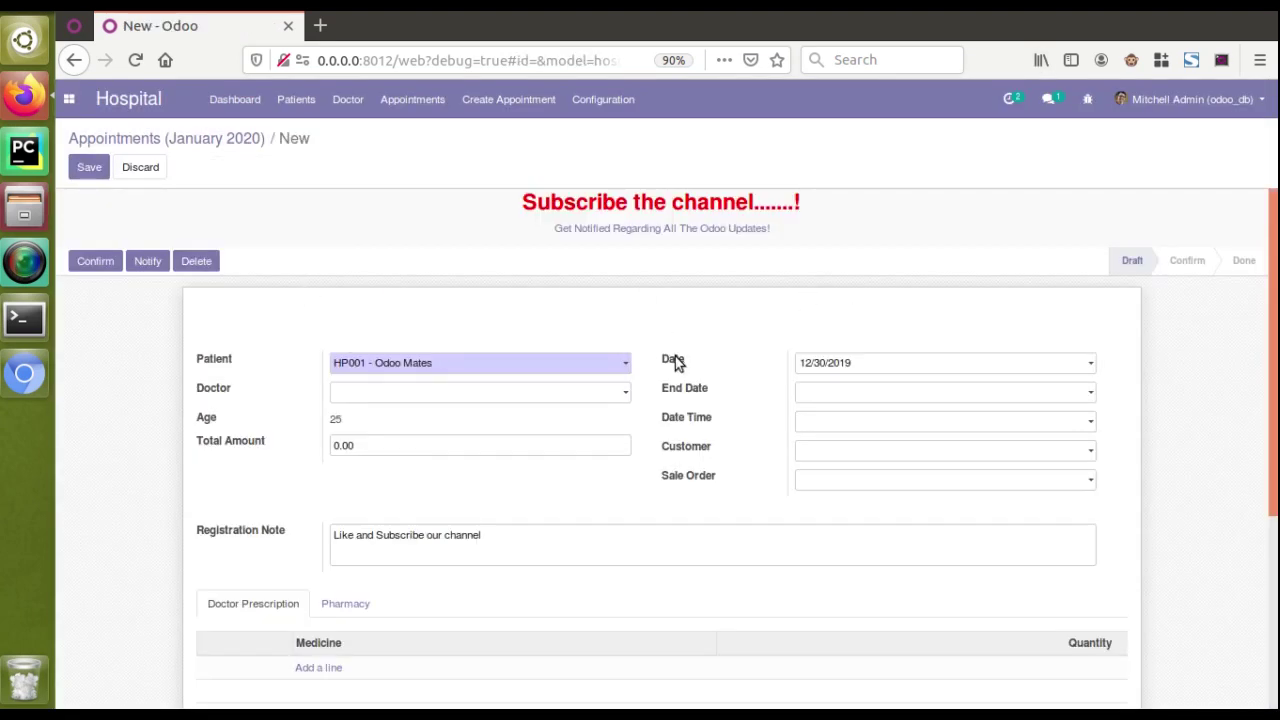
mouse_move(675, 361)
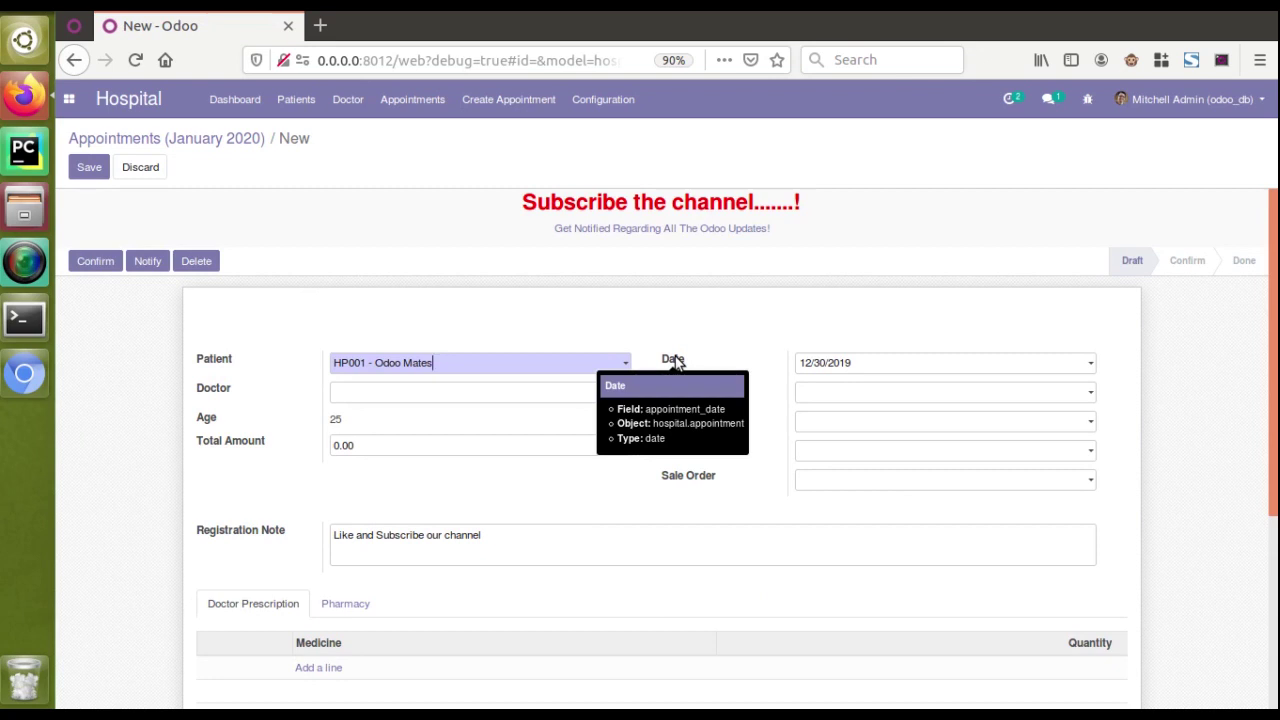
click(255, 142)
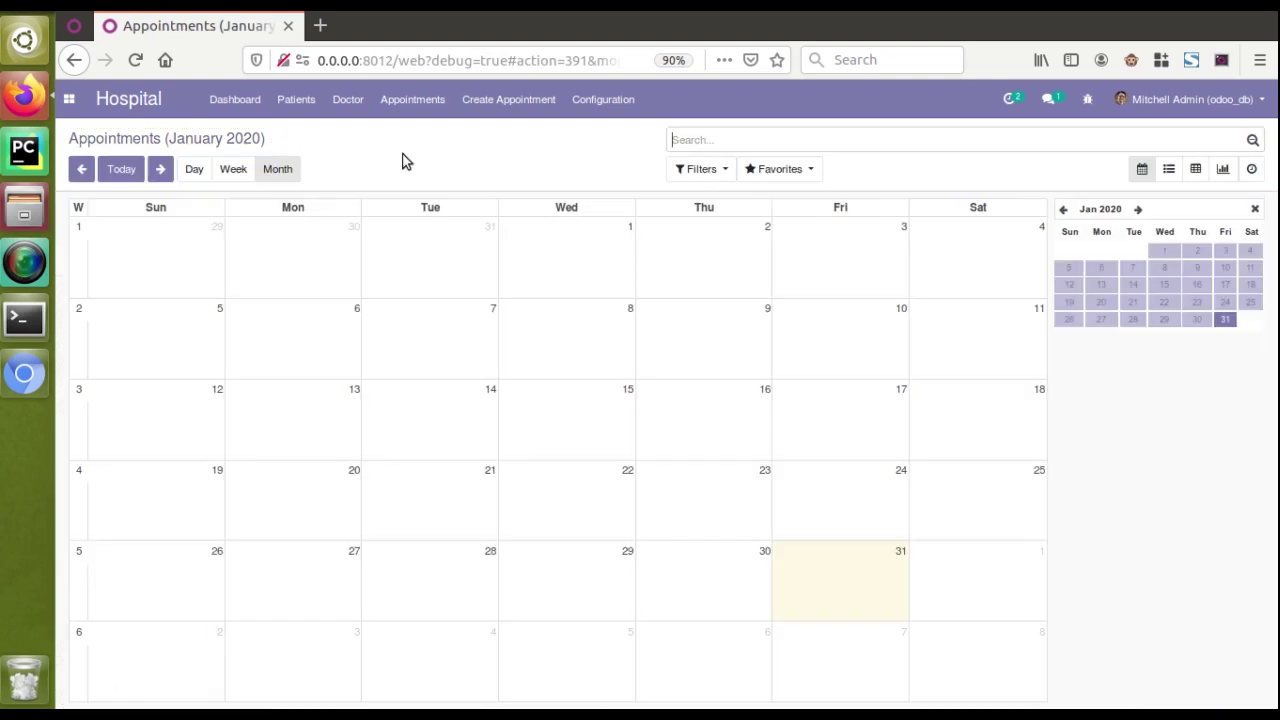
click(1090, 96)
click(1016, 401)
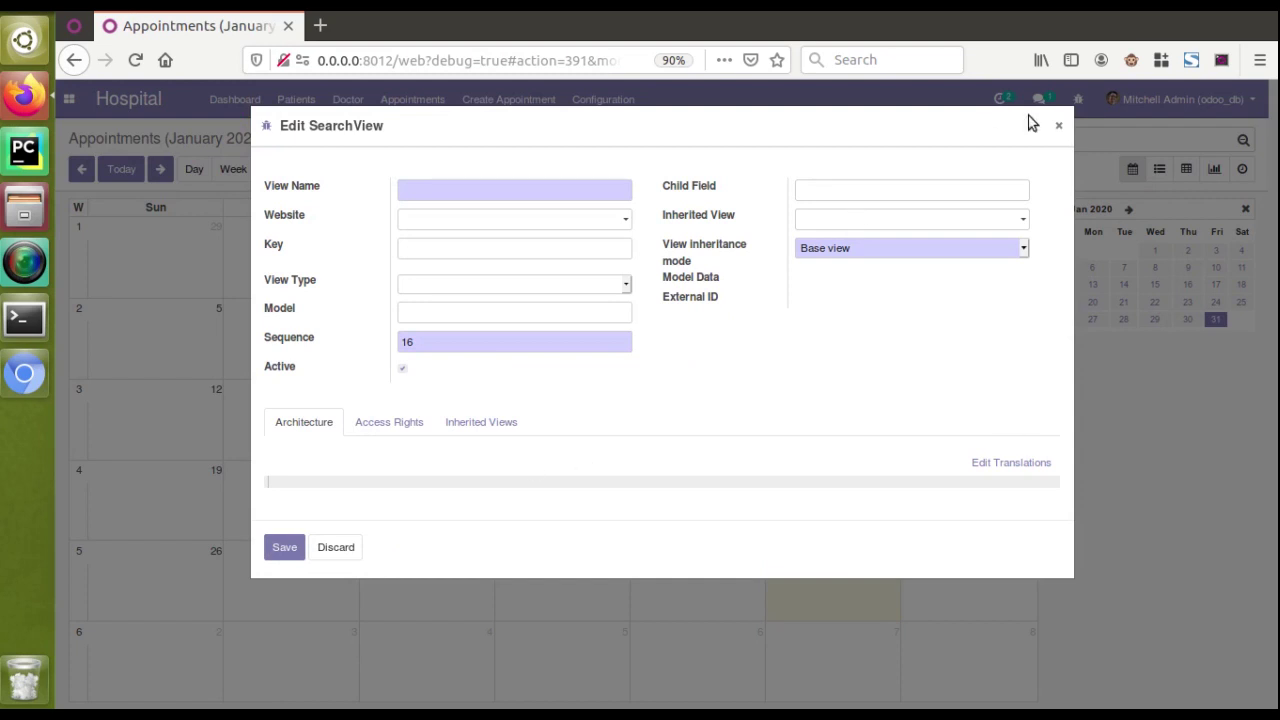
click(1058, 125)
click(1088, 99)
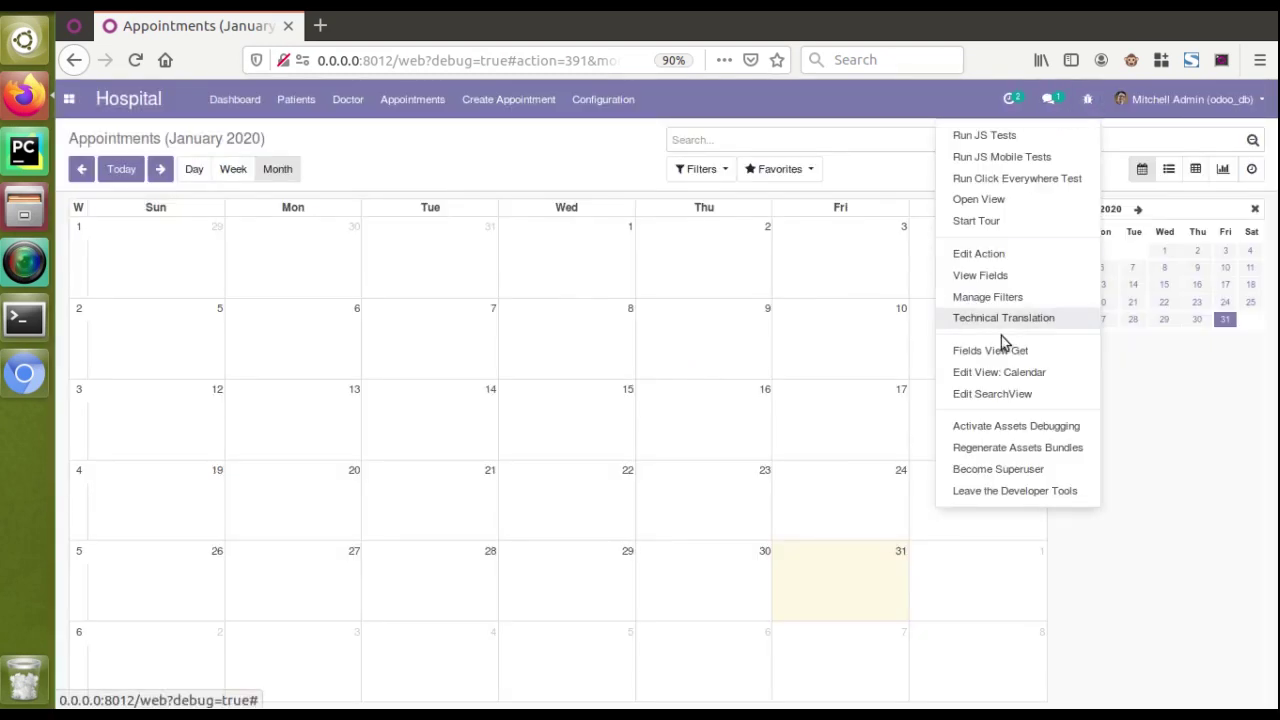
click(965, 393)
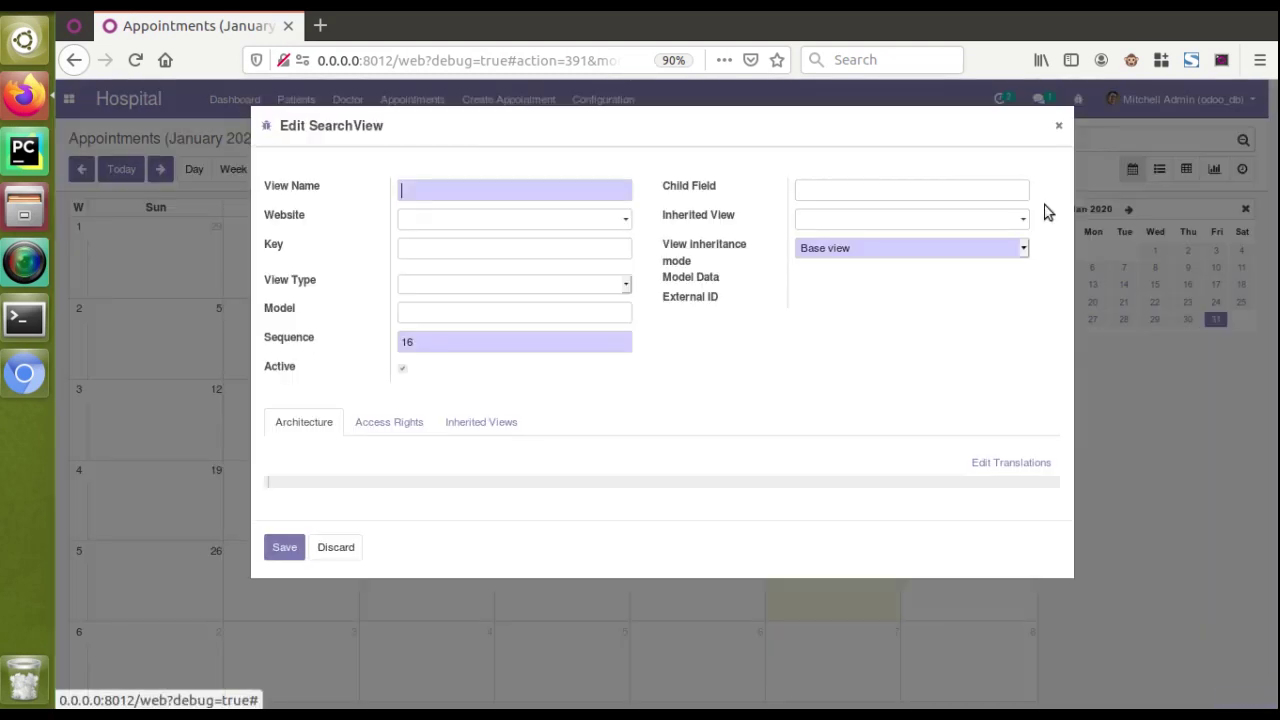
click(1059, 127)
Open the appointment calendar's view definition for editing
click(1088, 99)
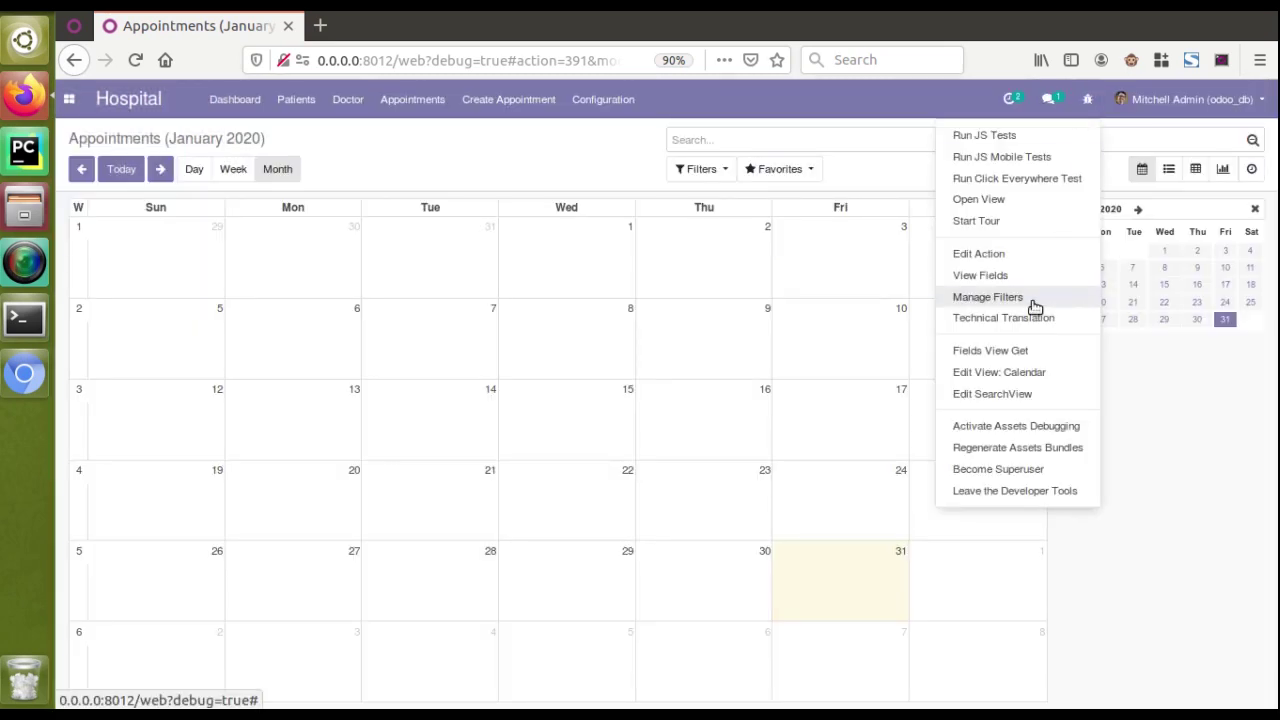
click(1010, 372)
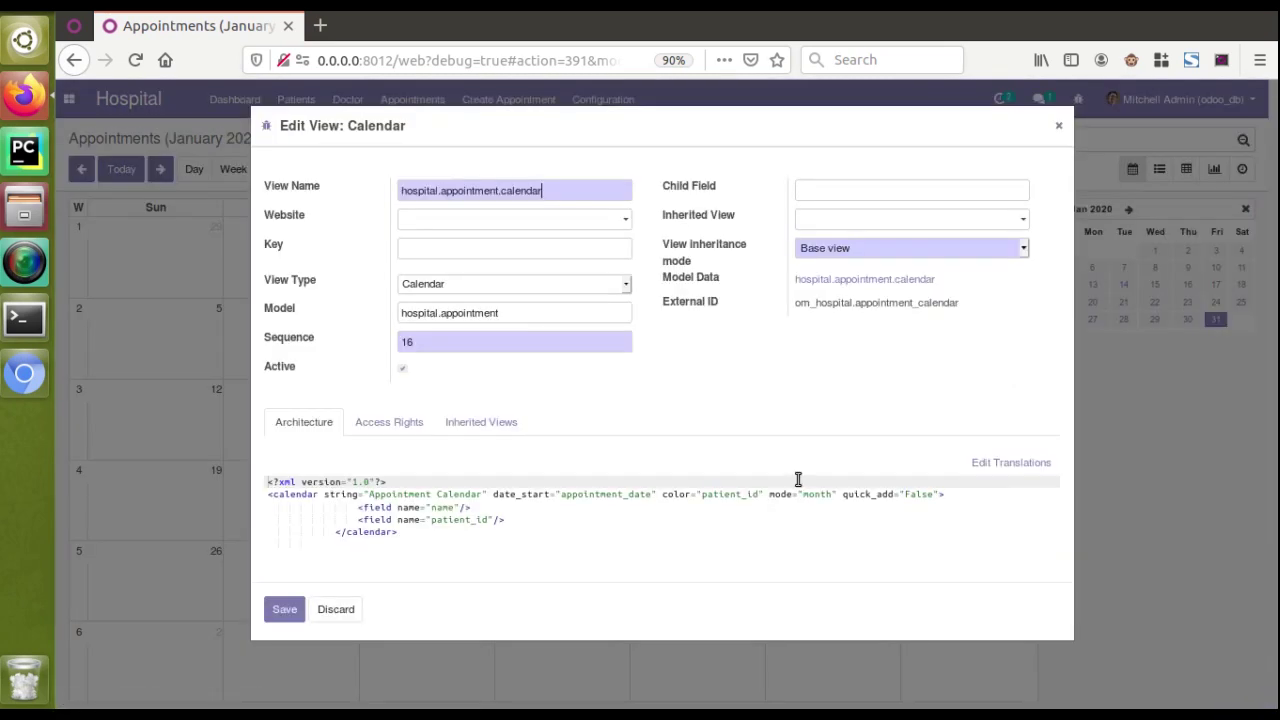